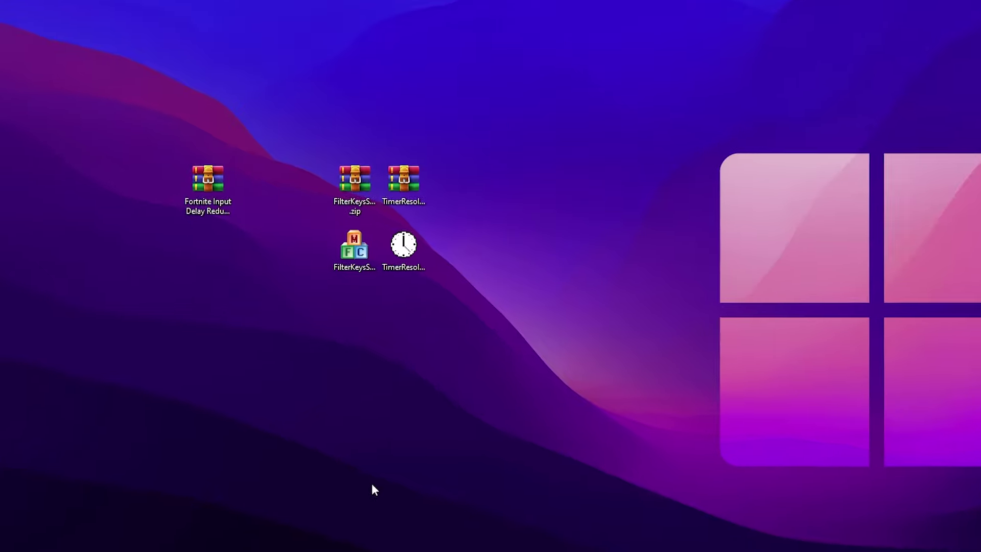
- Select the four tool icons on the desktop and minimize Discord
{"action": "left_click_drag", "start_coordinate": [317, 161], "coordinate": [478, 327]}
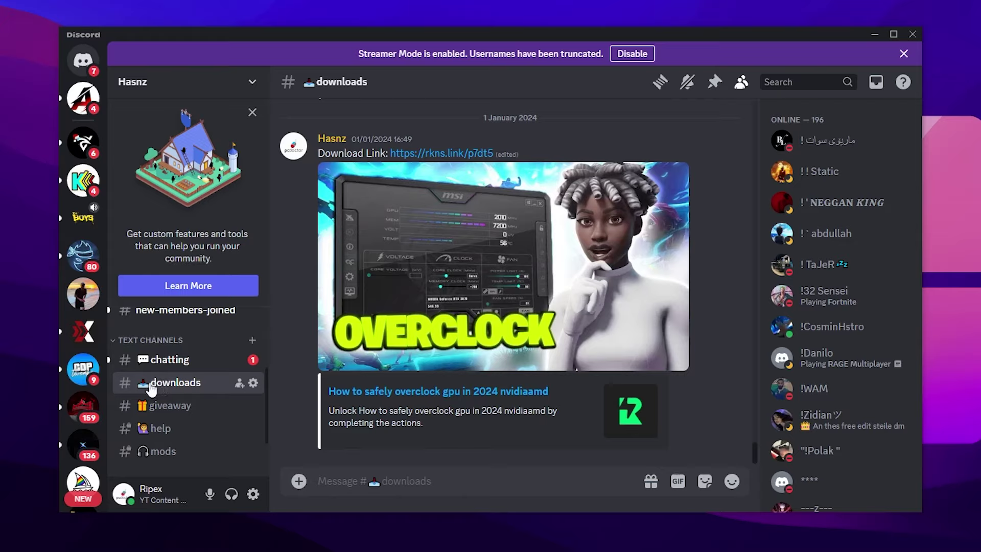
{"action": "left_click", "coordinate": [875, 35]}
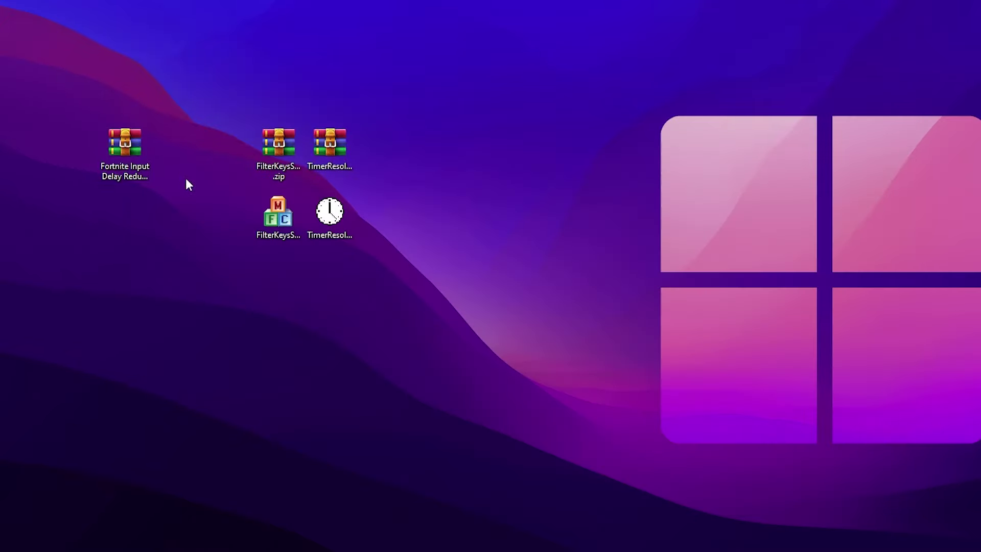
- Run FilterKeysSetter.exe as administrator from the desktop
{"action": "right_click", "coordinate": [132, 142]}
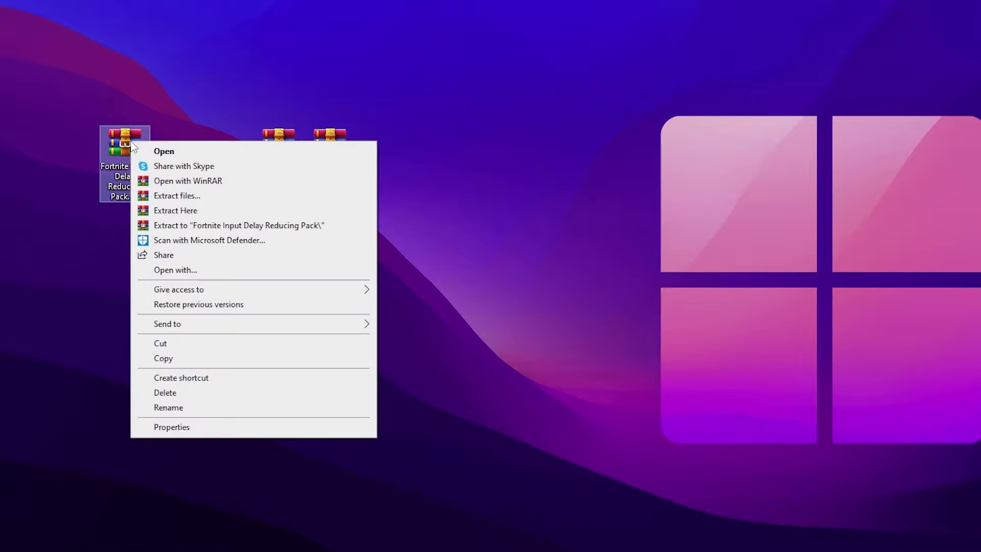
{"action": "left_click", "coordinate": [515, 219]}
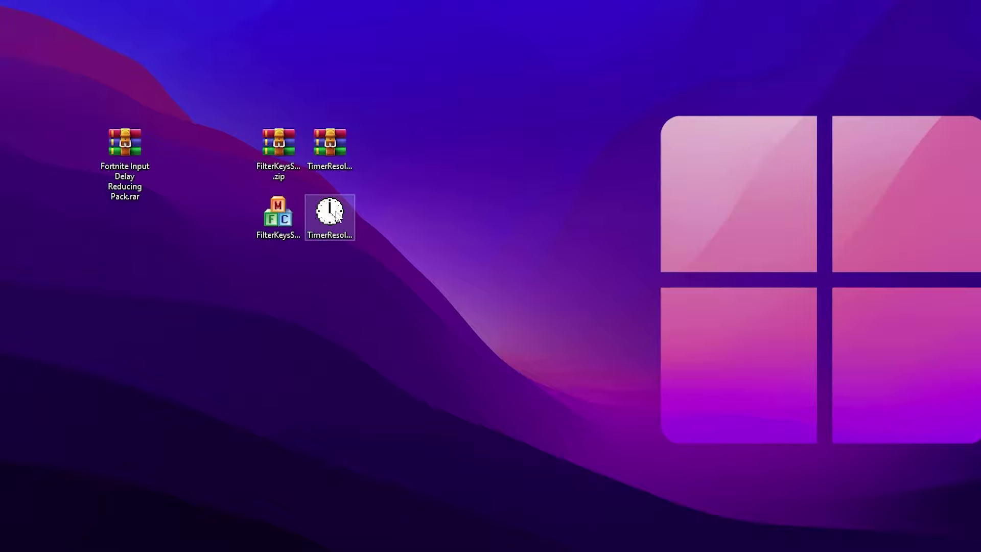
{"action": "right_click", "coordinate": [271, 214]}
{"action": "left_click", "coordinate": [298, 227]}
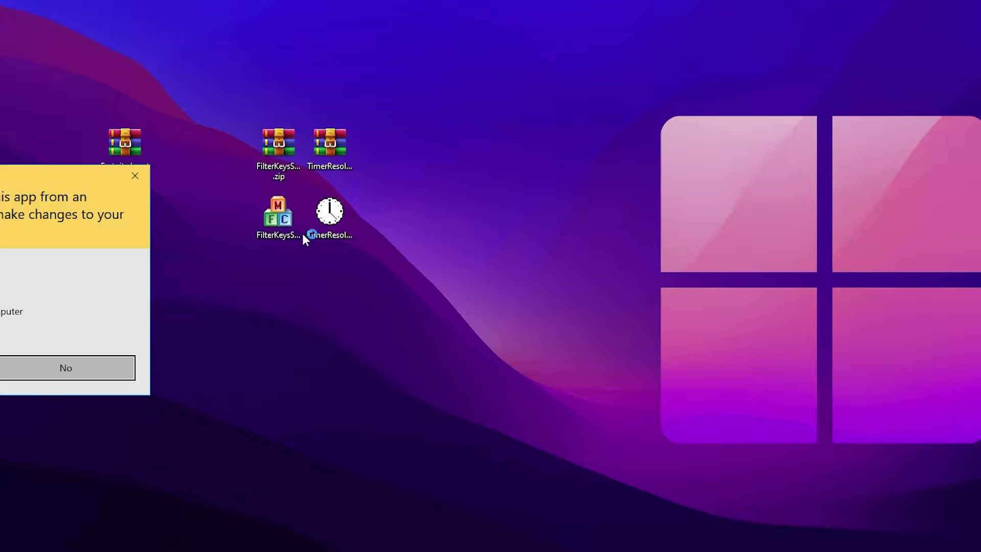
- Allow admin rights, then set Ignore under 0, Repeat delay 250 and Repeat rate 25
{"action": "left_click", "coordinate": [1, 368]}
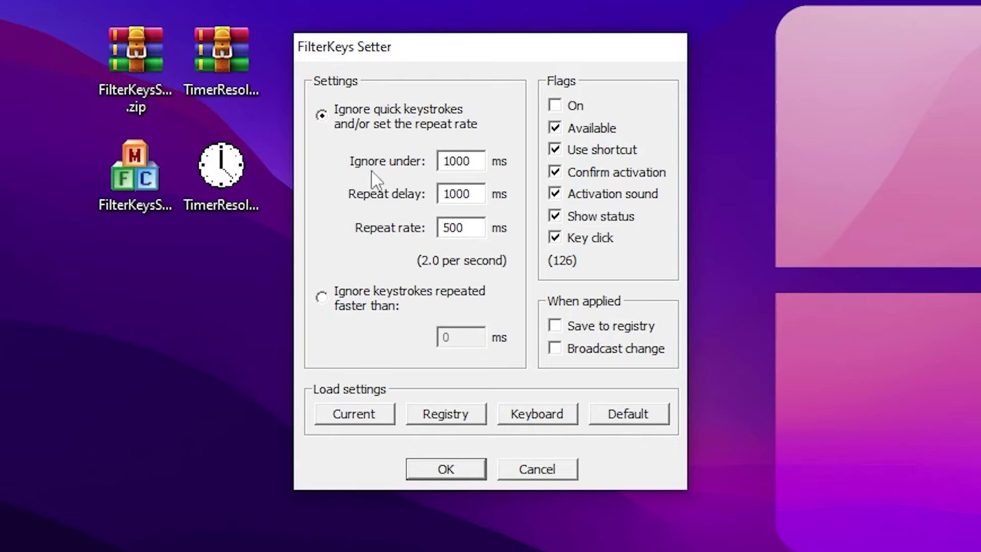
{"action": "left_click_drag", "start_coordinate": [467, 159], "coordinate": [413, 161]}
{"action": "type", "text": "0"}
{"action": "left_click_drag", "start_coordinate": [472, 194], "coordinate": [392, 188]}
{"action": "type", "text": "25"}
{"action": "left_click_drag", "start_coordinate": [468, 227], "coordinate": [402, 228]}
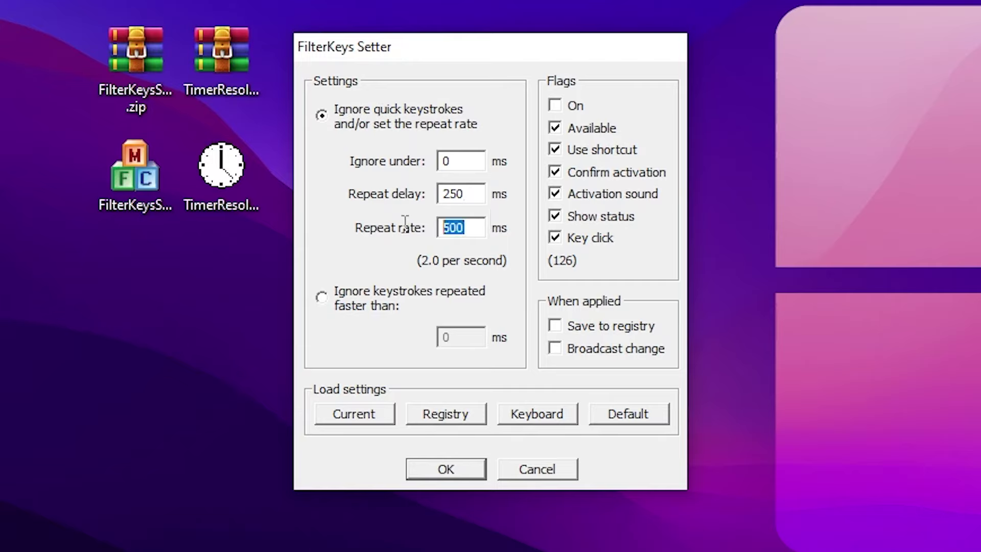
{"action": "type", "text": "25"}
- Turn Filter Keys on without shortcut, status or key click, save to registry and apply
{"action": "left_click", "coordinate": [556, 105]}
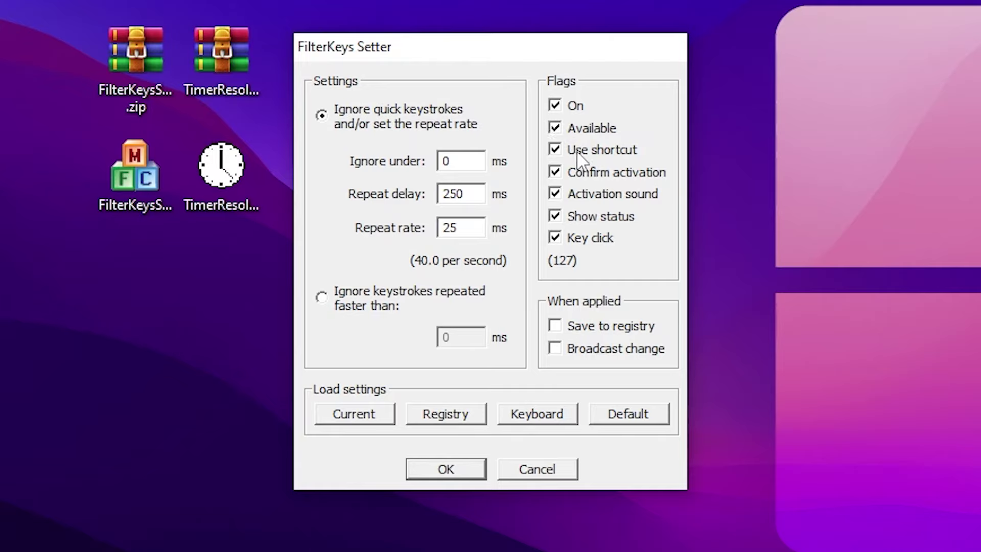
{"action": "left_click", "coordinate": [555, 152]}
{"action": "left_click", "coordinate": [555, 217]}
{"action": "left_click", "coordinate": [556, 238]}
{"action": "left_click", "coordinate": [555, 327]}
{"action": "left_click", "coordinate": [452, 478]}
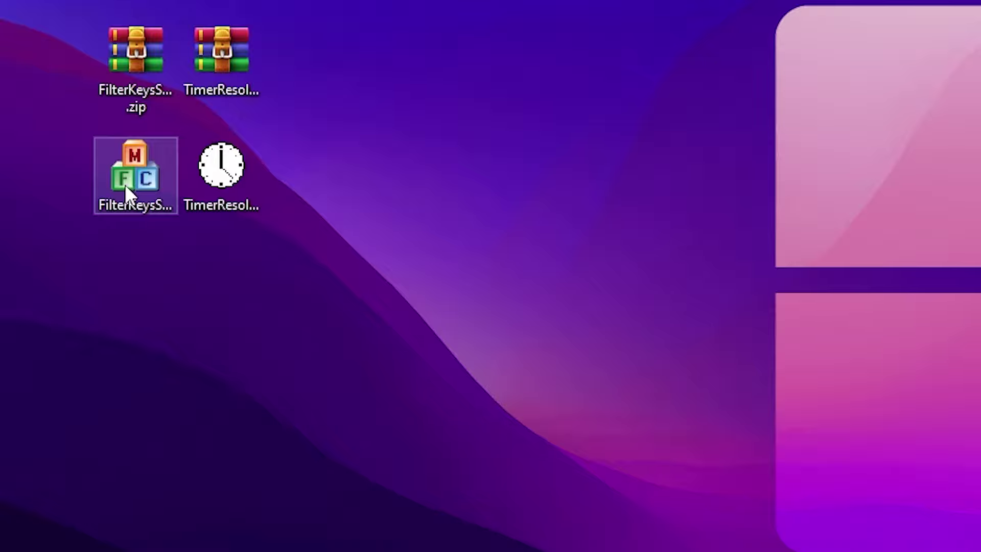
- Delete the FilterKeys files and set TimerResolution to its 0.500 ms maximum, minimized
{"action": "left_click_drag", "start_coordinate": [75, 2], "coordinate": [135, 261]}
{"action": "key", "text": "Delete"}
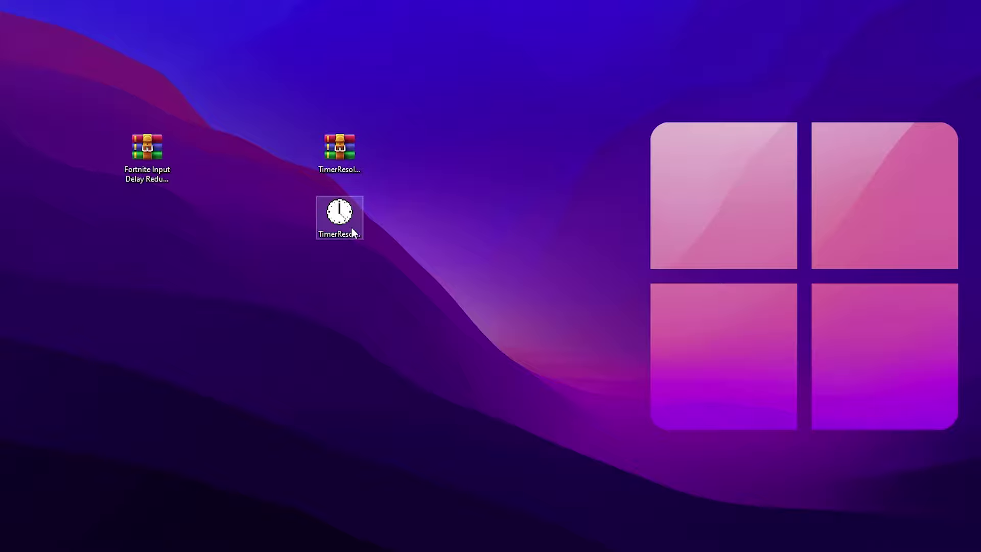
{"action": "double_click", "coordinate": [341, 212]}
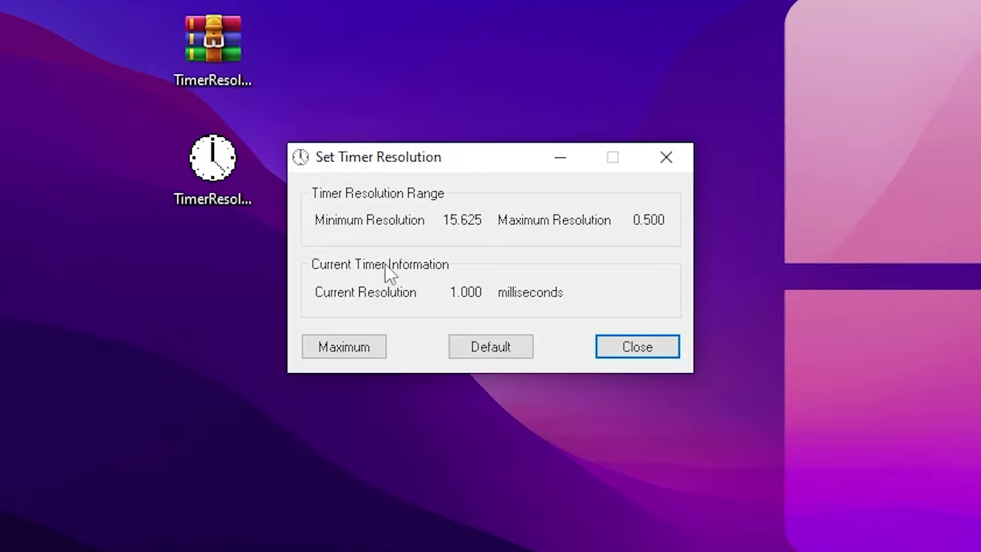
{"action": "left_click", "coordinate": [342, 348]}
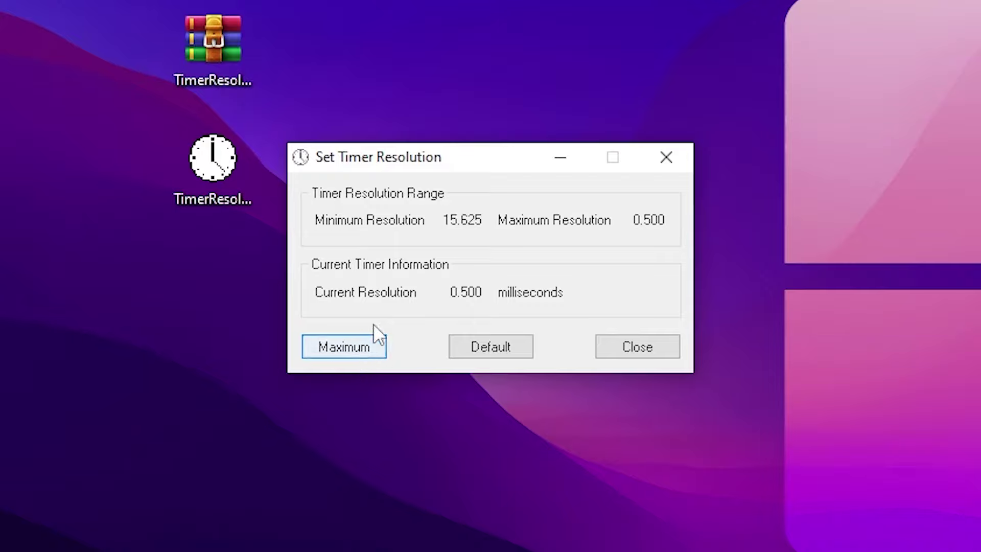
{"action": "left_click", "coordinate": [555, 162]}
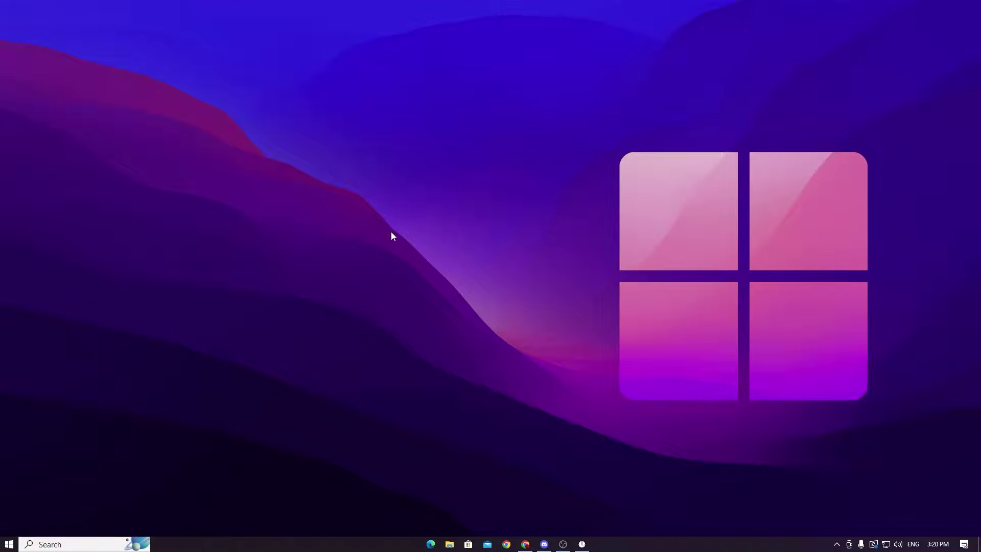
- Search Settings for 'FILTER' to confirm Filter Keys is on, then return Home
{"action": "left_click", "coordinate": [9, 544]}
{"action": "left_click", "coordinate": [10, 495]}
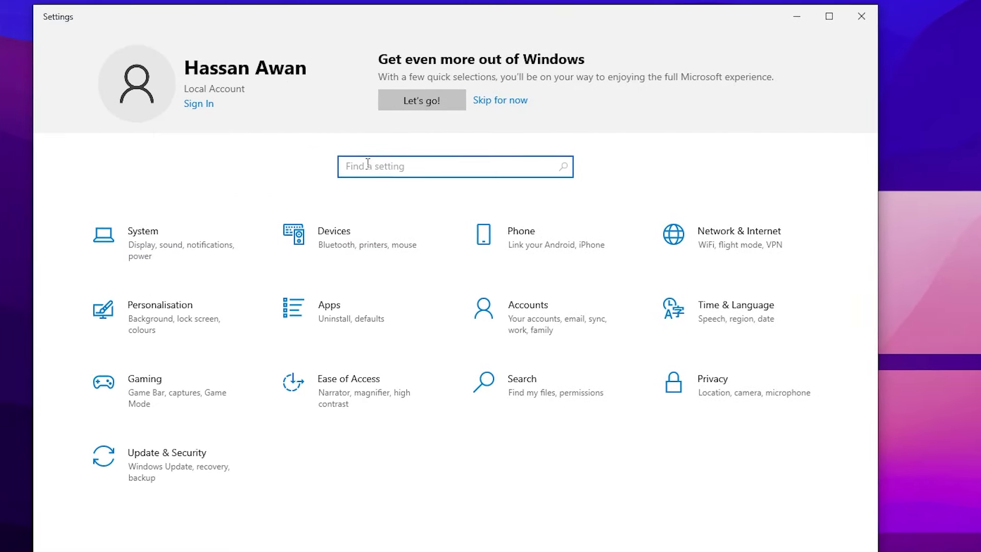
{"action": "type", "text": "FILTER"}
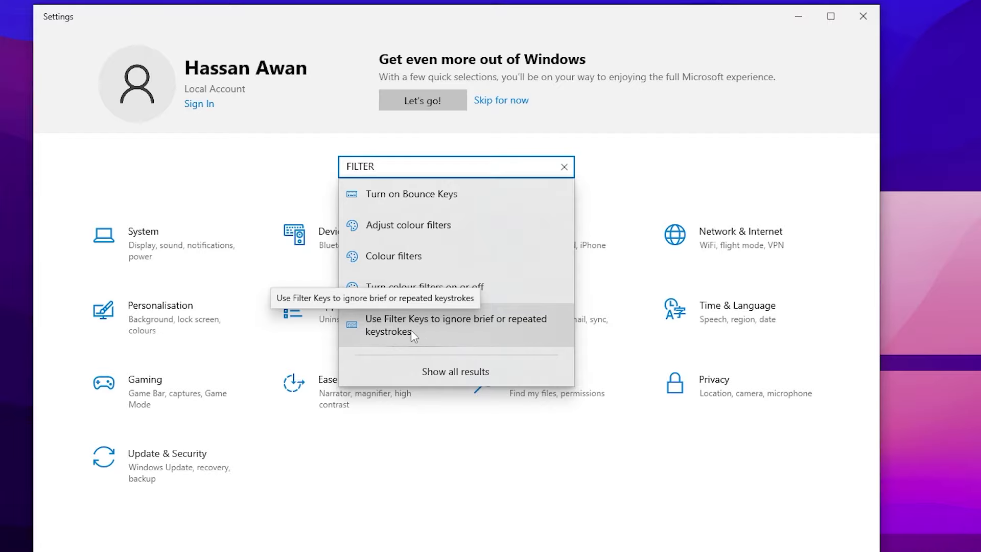
{"action": "left_click", "coordinate": [424, 331]}
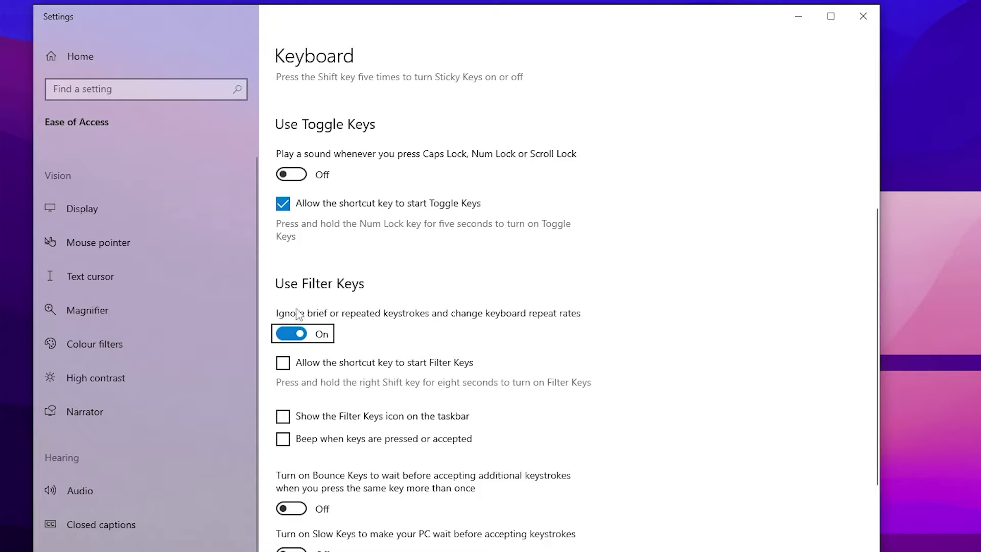
{"action": "scroll", "coordinate": [356, 315], "scroll_direction": "down", "scroll_amount": 7}
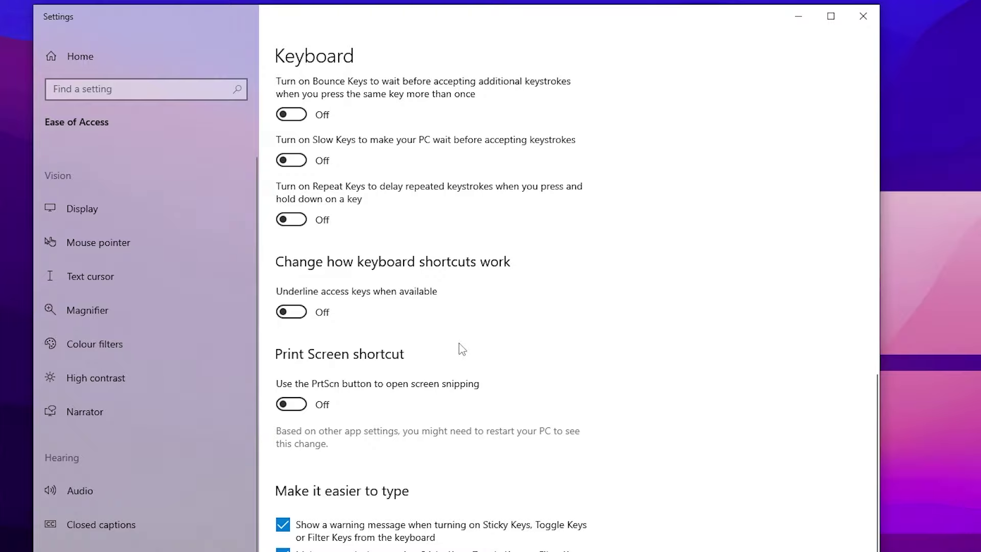
{"action": "left_click", "coordinate": [78, 58]}
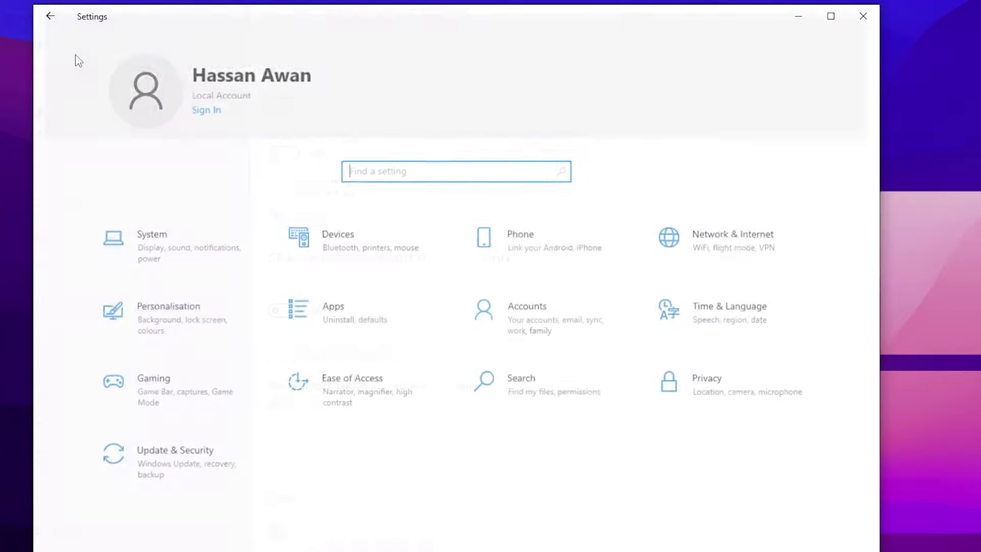
- Switch Game Mode on in Gaming settings and go to Graphics settings
{"action": "left_click", "coordinate": [167, 394]}
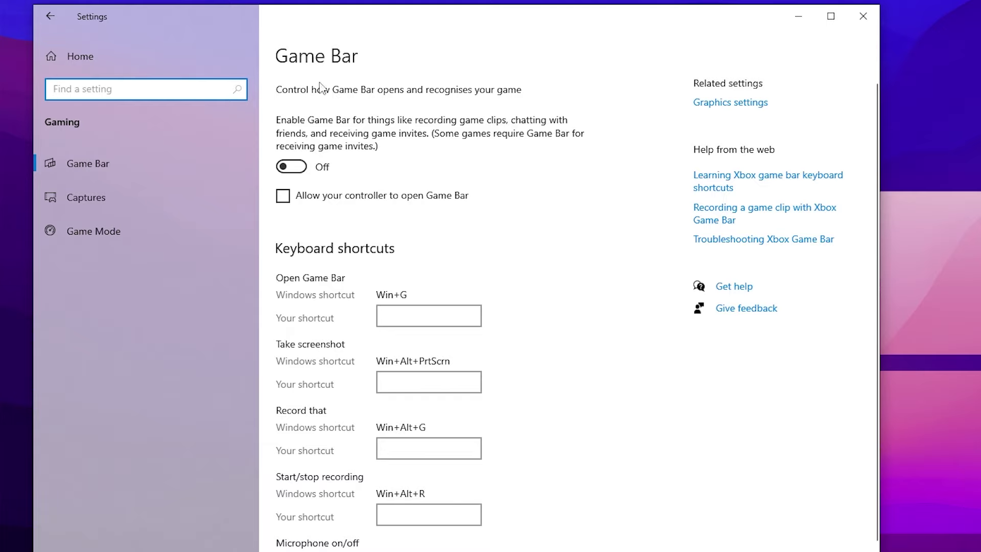
{"action": "left_click", "coordinate": [88, 196]}
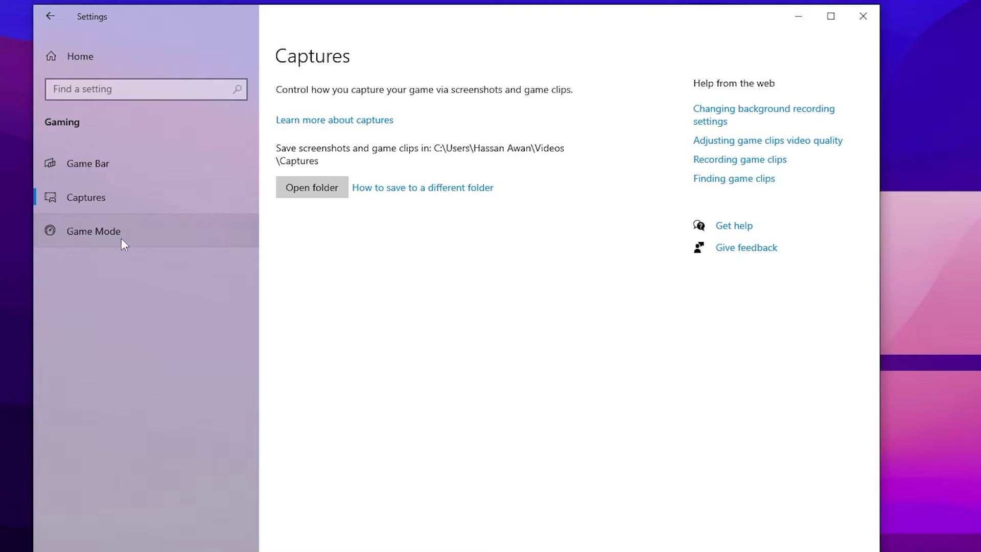
{"action": "left_click", "coordinate": [71, 232]}
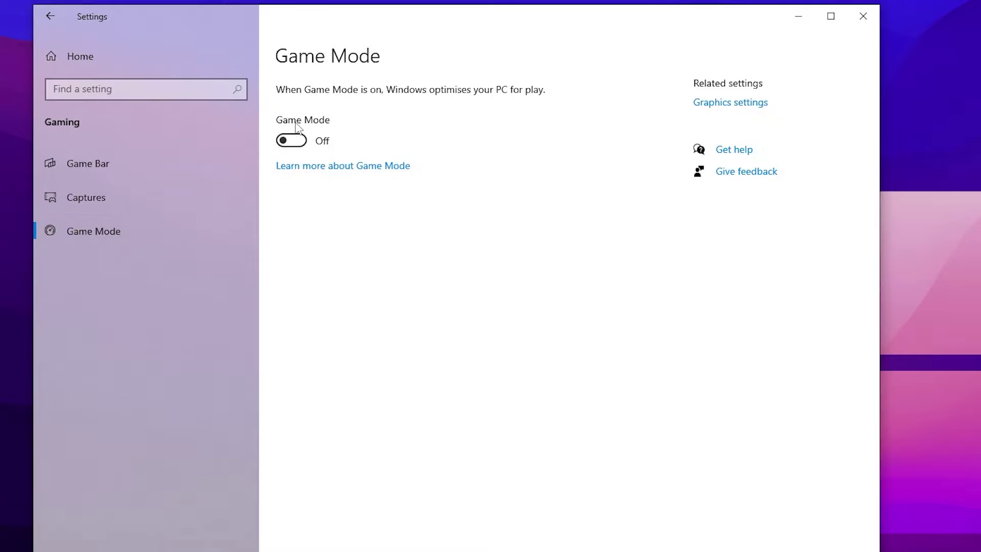
{"action": "left_click", "coordinate": [300, 141]}
{"action": "left_click", "coordinate": [728, 104]}
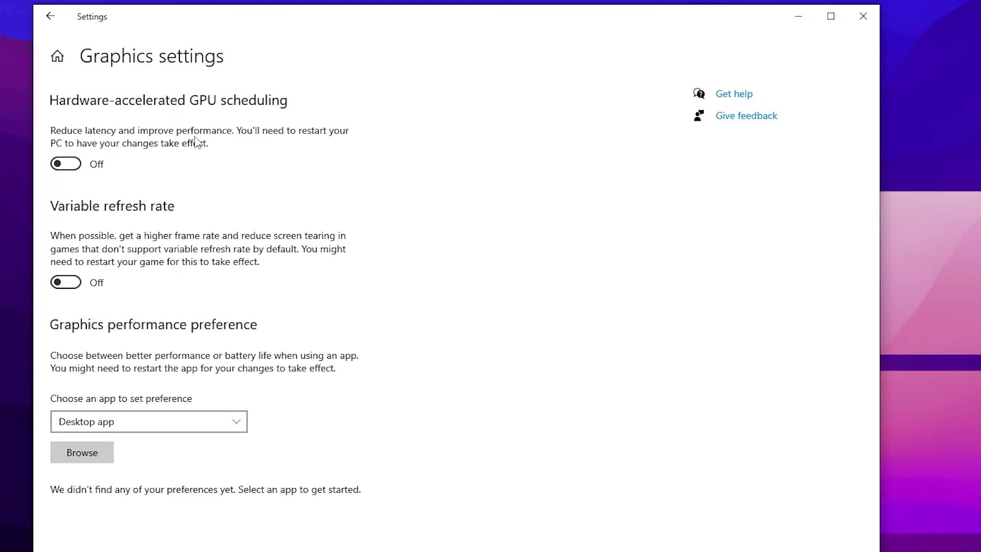
- Turn on GPU scheduling and browse to the Fortnite Binaries\Win64 folder
{"action": "left_click", "coordinate": [65, 164]}
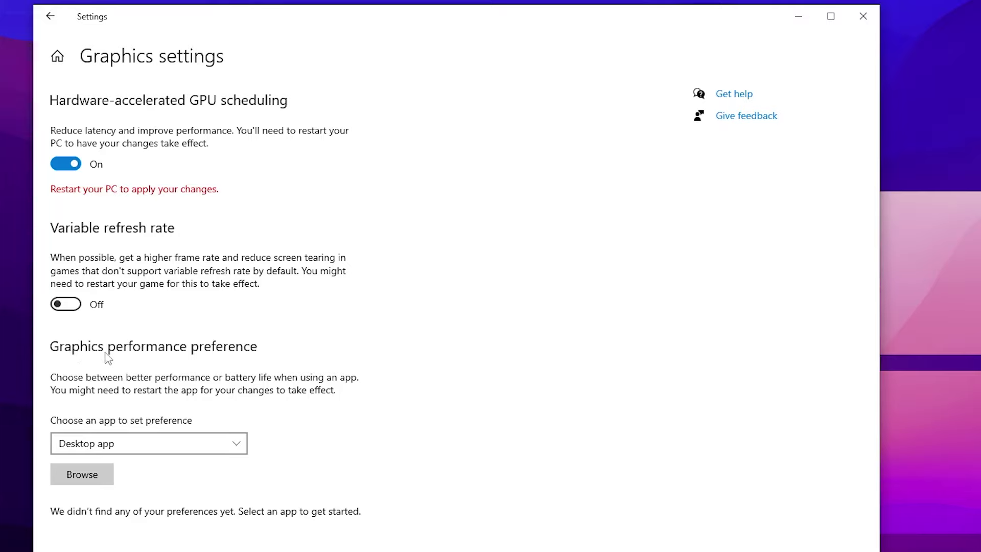
{"action": "left_click", "coordinate": [82, 478]}
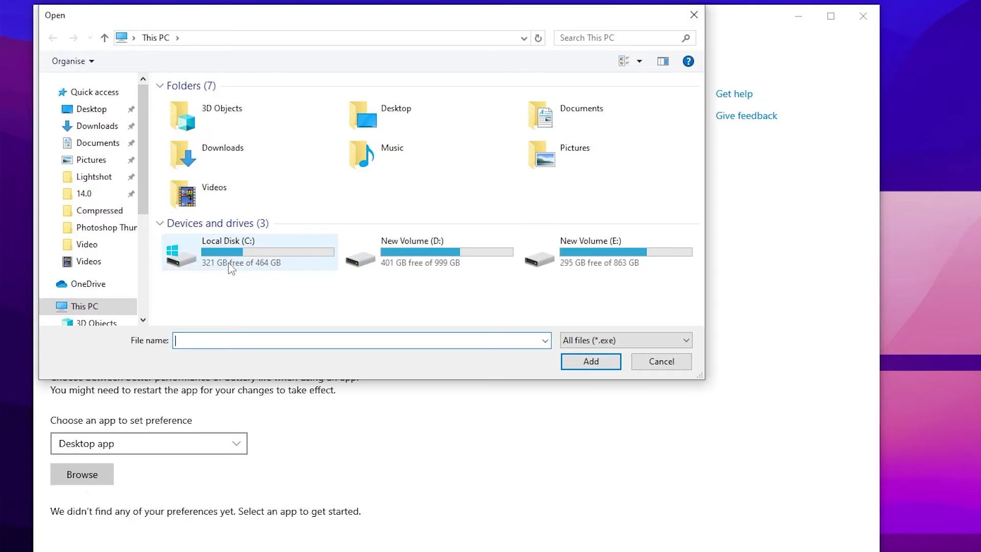
{"action": "double_click", "coordinate": [246, 255]}
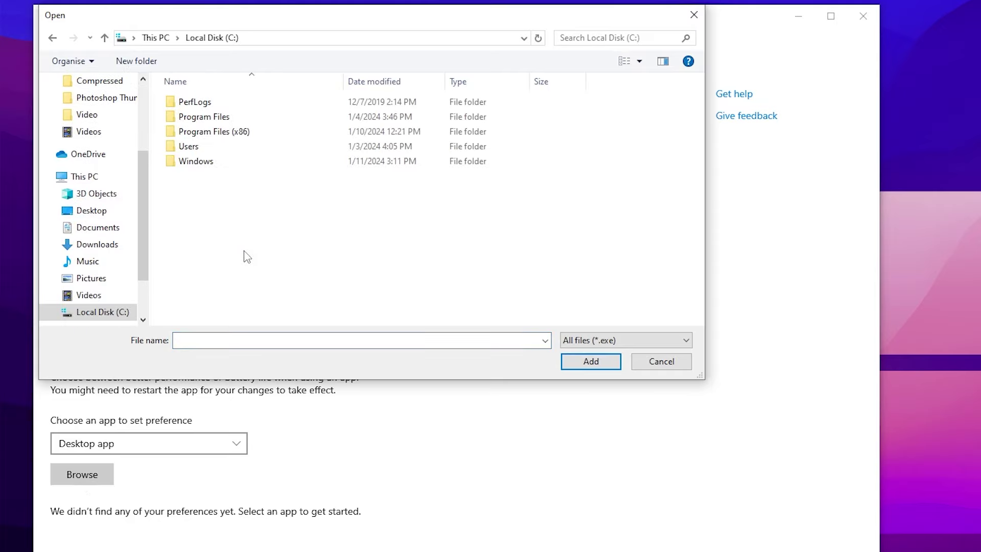
{"action": "double_click", "coordinate": [209, 117]}
{"action": "double_click", "coordinate": [210, 131]}
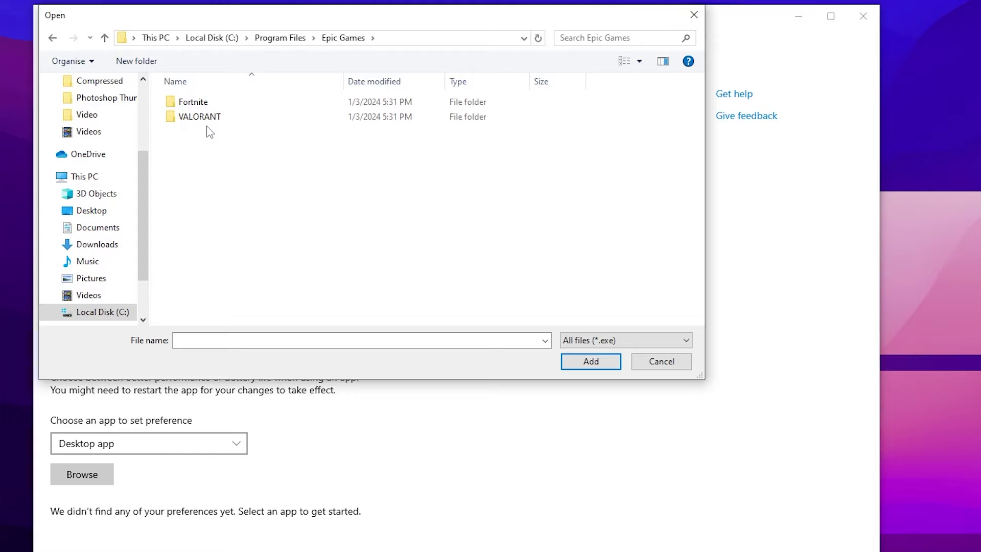
{"action": "double_click", "coordinate": [207, 103]}
{"action": "double_click", "coordinate": [200, 146]}
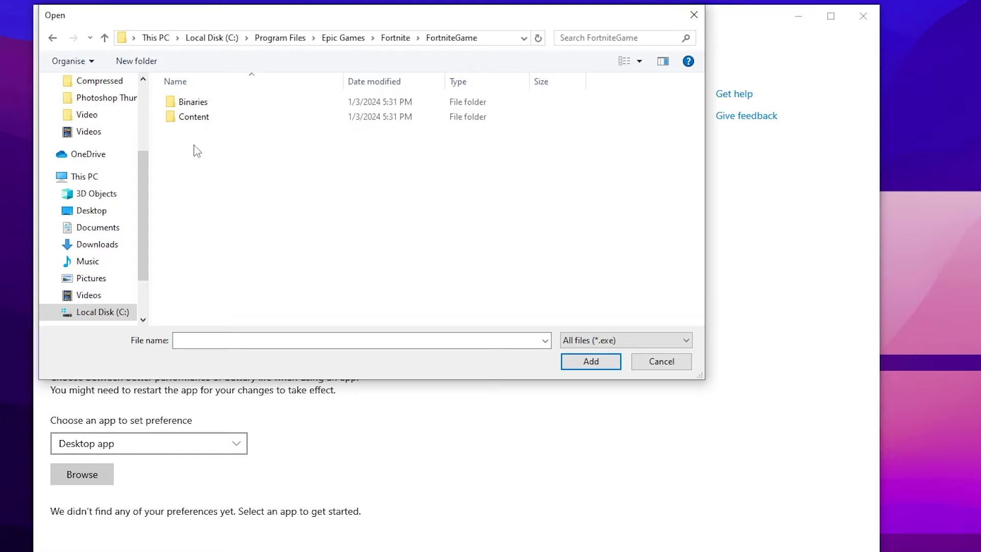
{"action": "double_click", "coordinate": [213, 103]}
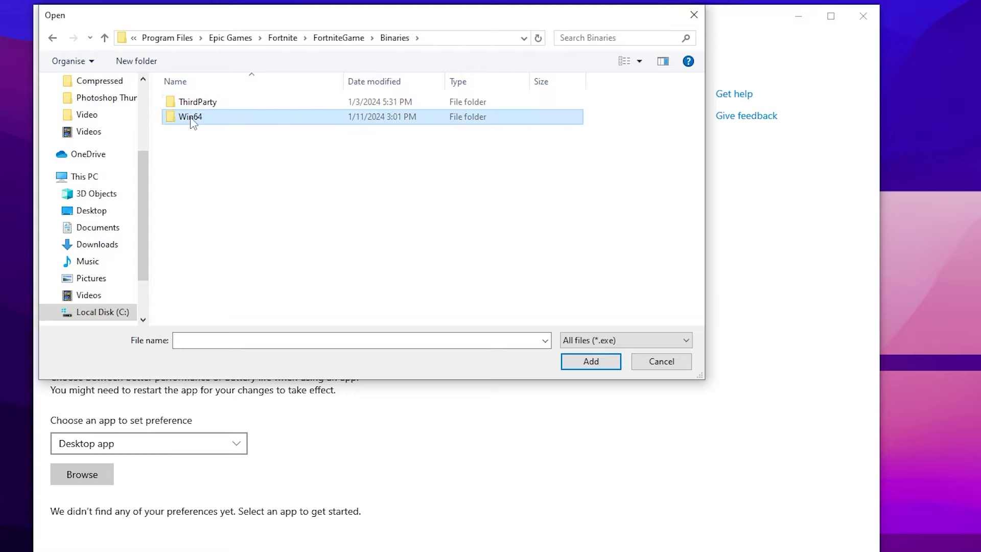
{"action": "double_click", "coordinate": [191, 117]}
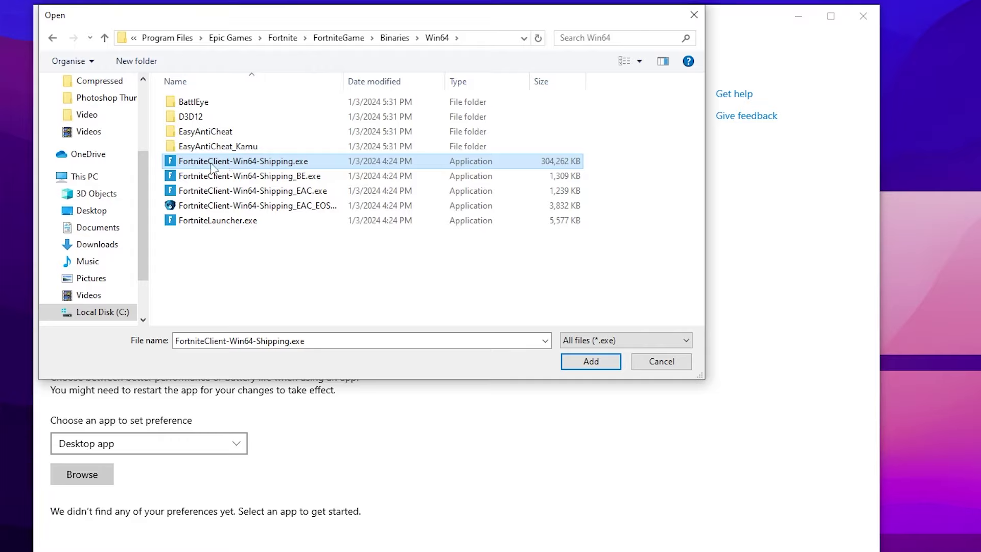
- Add FortniteClient-Win64-Shipping.exe and save it as High performance
{"action": "left_click", "coordinate": [590, 361]}
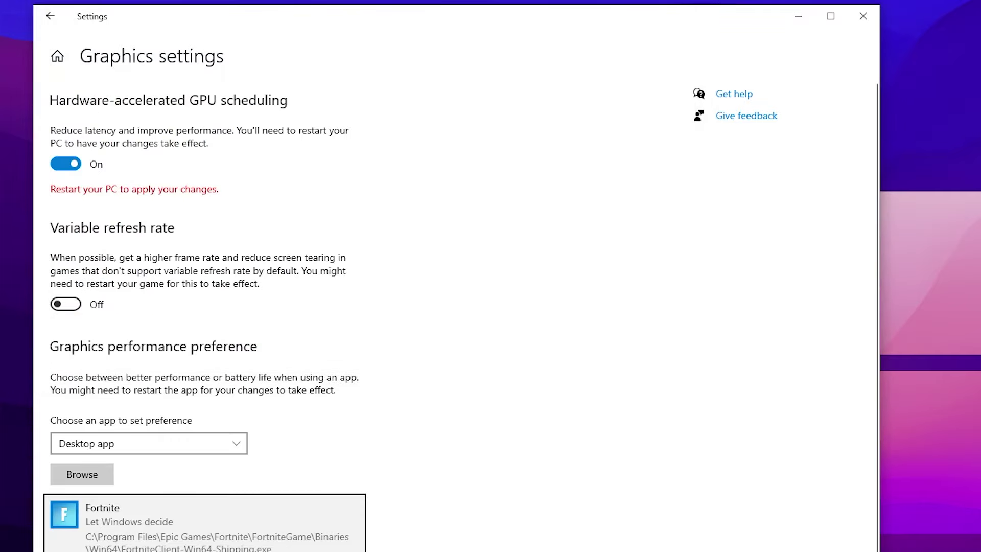
{"action": "left_click", "coordinate": [205, 513]}
{"action": "left_click", "coordinate": [257, 467]}
{"action": "left_click", "coordinate": [384, 250]}
{"action": "left_click", "coordinate": [385, 302]}
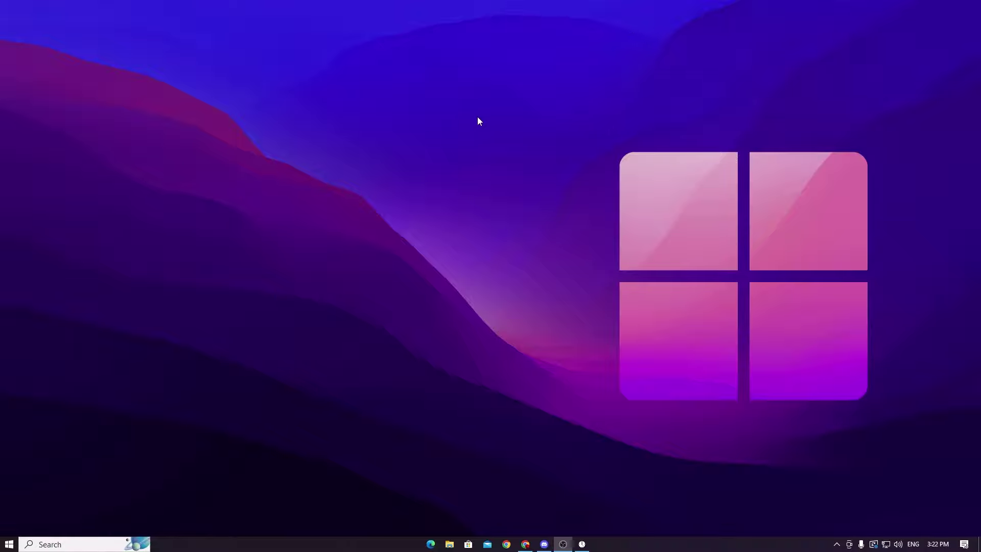
- Set NVIDIA Control Panel scaling to Full-screen, then equip the Striker AR in Fortnite
{"action": "right_click", "coordinate": [398, 126]}
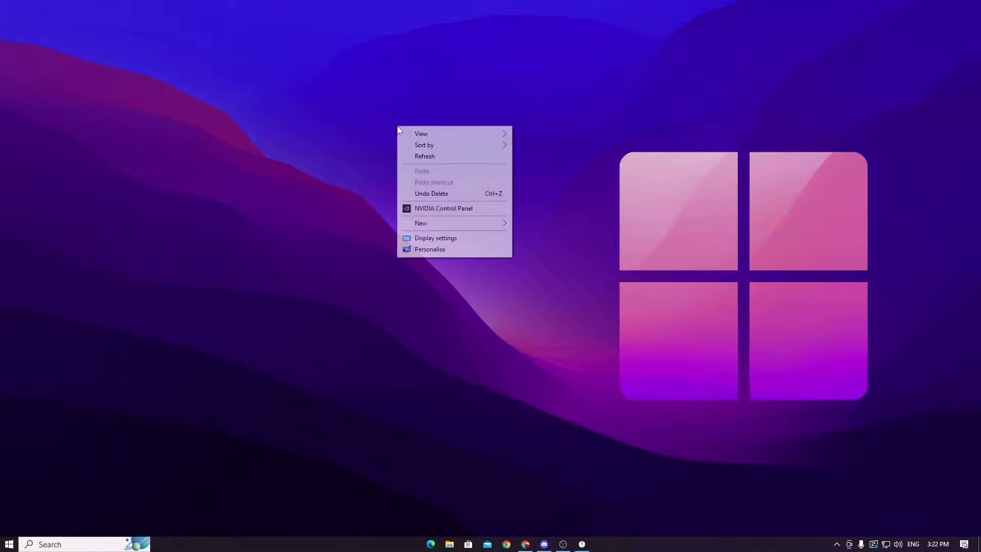
{"action": "left_click", "coordinate": [446, 210]}
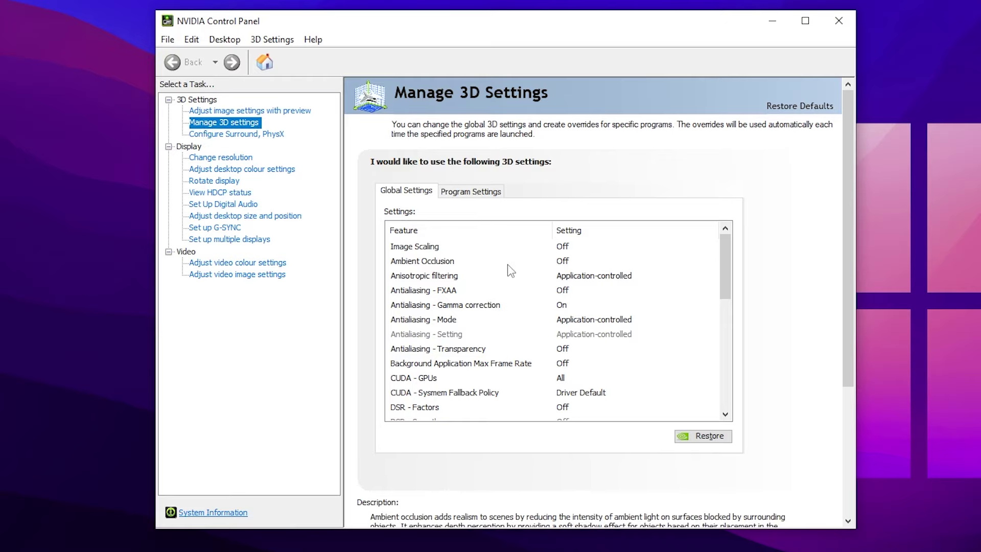
{"action": "scroll", "coordinate": [511, 271], "scroll_direction": "down", "scroll_amount": 3}
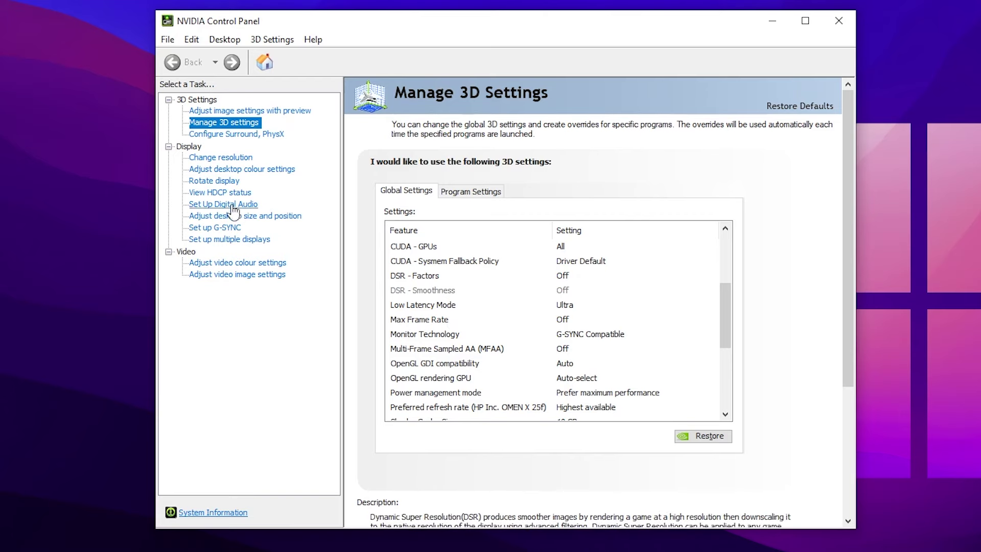
{"action": "left_click", "coordinate": [261, 221]}
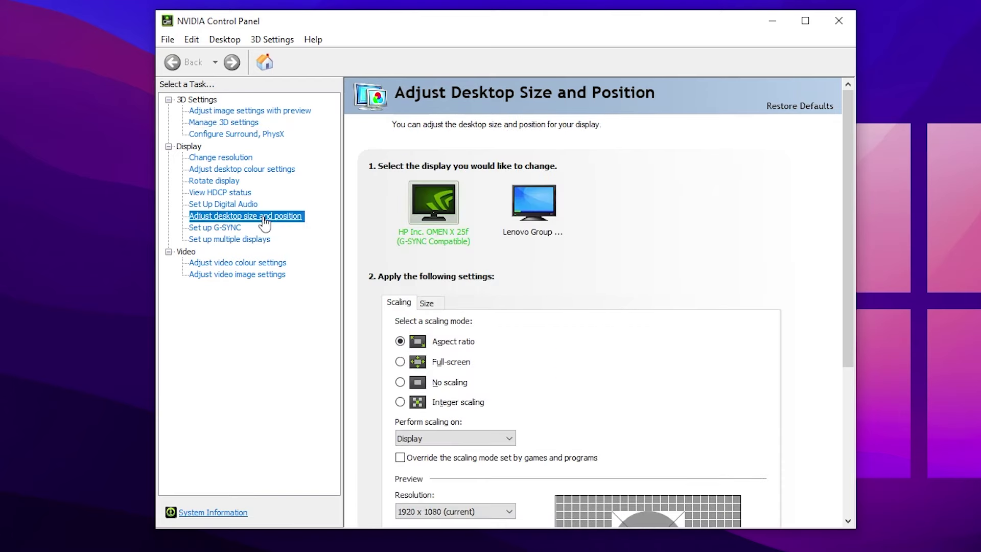
{"action": "left_click", "coordinate": [401, 362]}
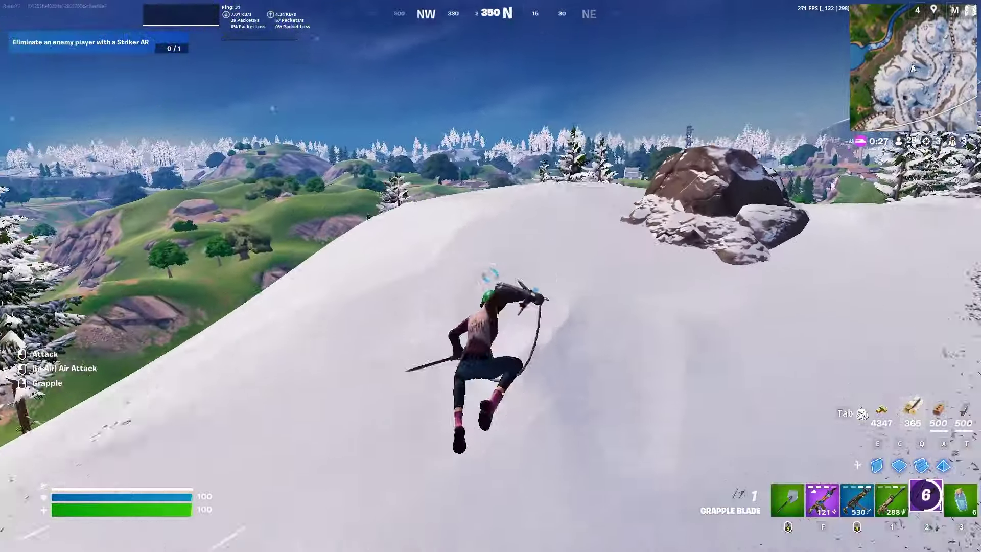
{"action": "key", "text": "1"}
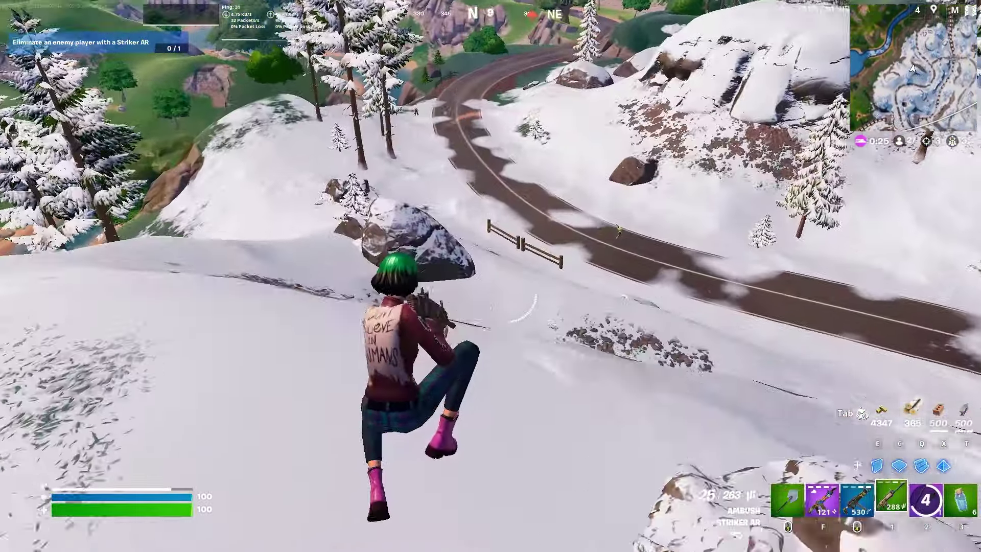